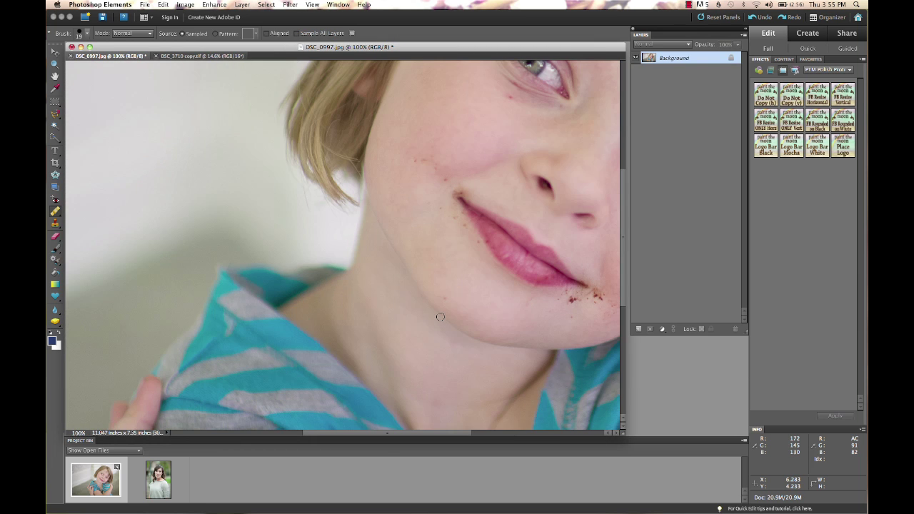
Activate the Clone Stamp tool and duplicate the Background layer of the girl's portrait
drag(514, 292, 370, 317)
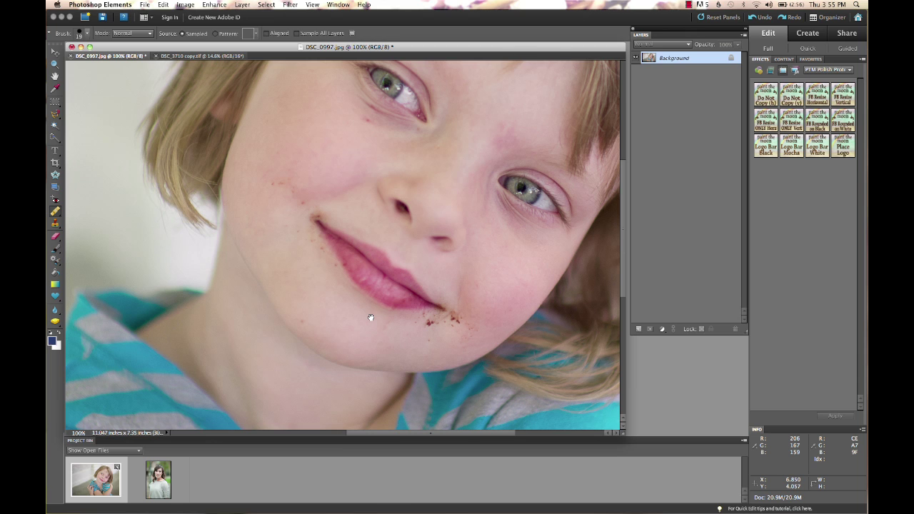
mouse_move(370, 317)
mouse_down()
mouse_move(348, 320)
mouse_move(340, 358)
mouse_up()
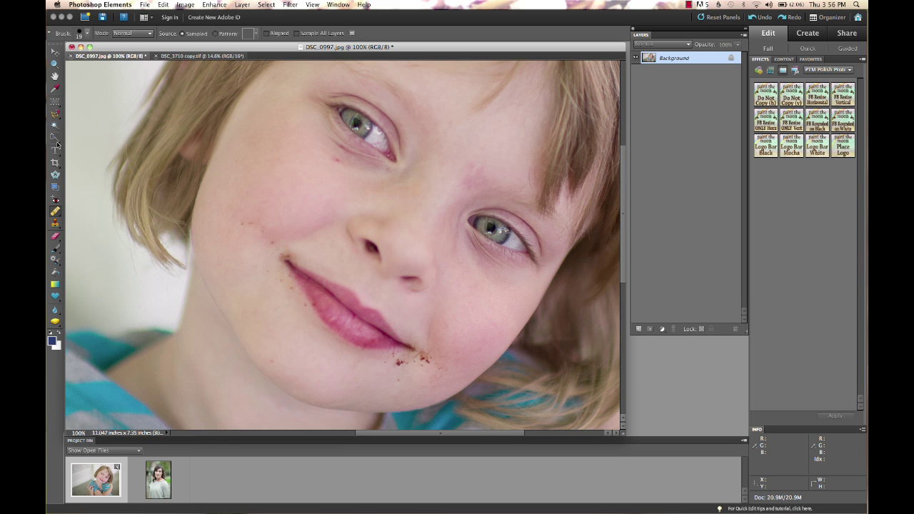
click(55, 223)
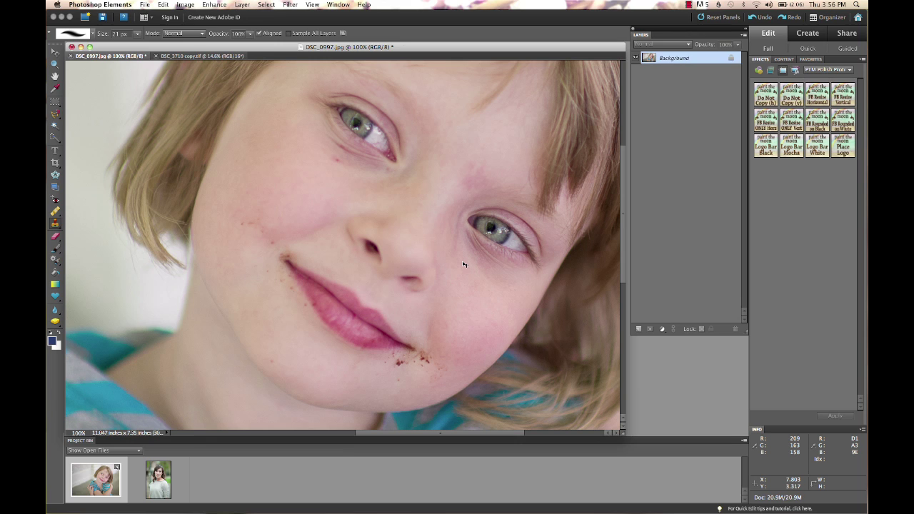
key(super+j)
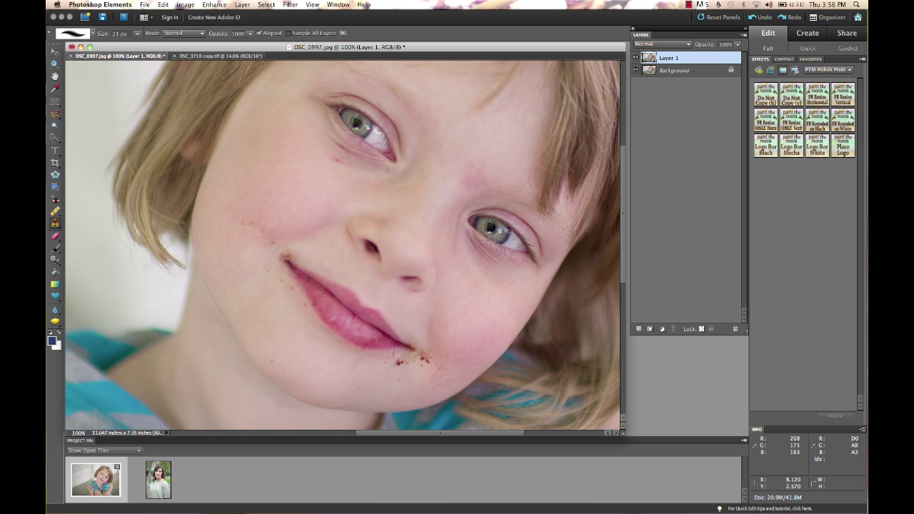
Enlarge the clone brush to 35 px and clone clean chin skin over the dark crumbs below the mouth corner
key(super+equal)
scroll(326, 187, down, 10)
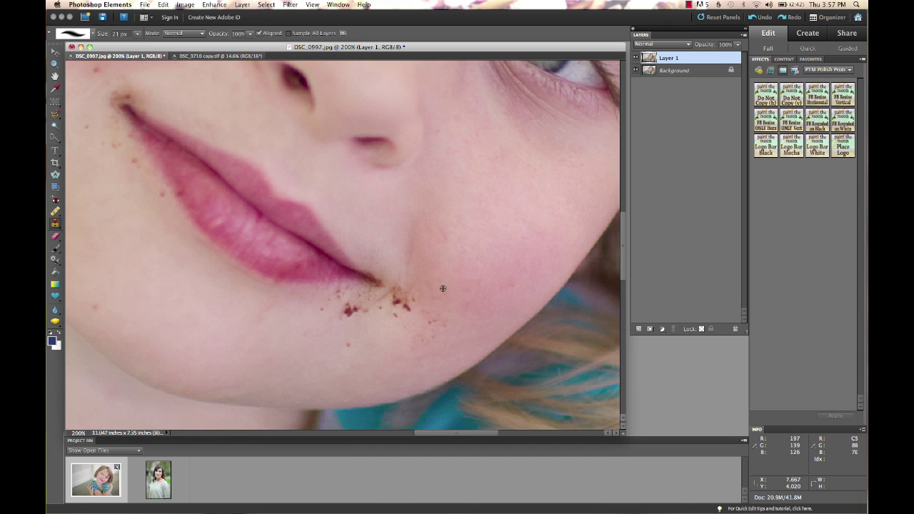
alt+click(383, 330)
key(bracketright)
key(bracketright)
key(bracketright)
mouse_move(394, 313)
mouse_down()
mouse_move(387, 302)
mouse_move(398, 300)
mouse_move(350, 313)
mouse_up()
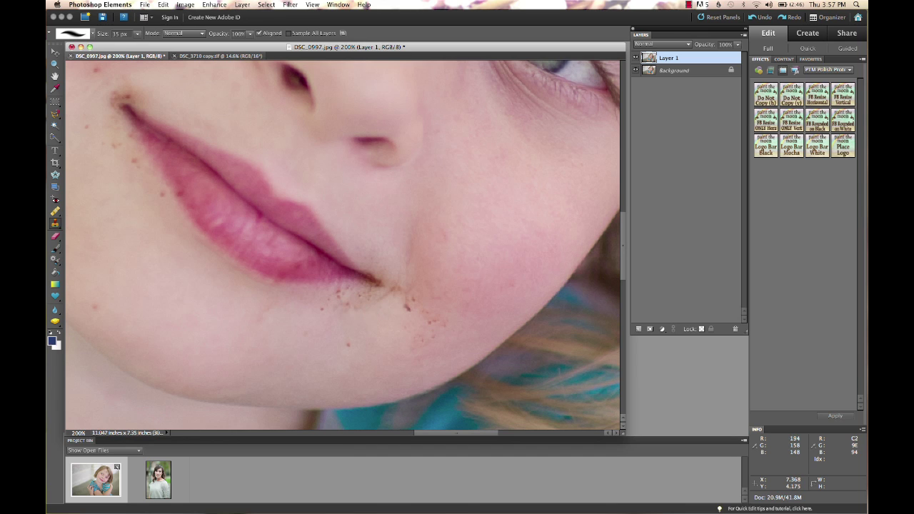
Clone nearby skin over the remaining specks on the chin and beside the mouth corner
alt+click(386, 351)
click(402, 333)
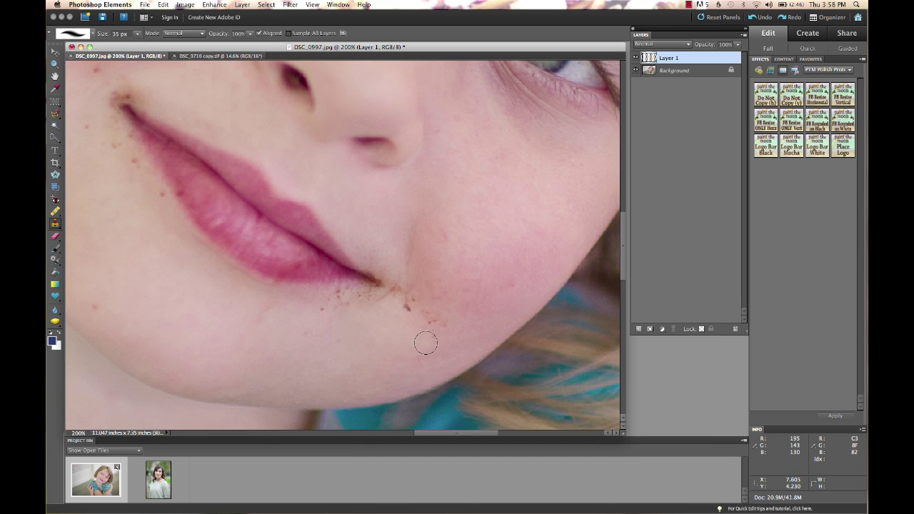
alt+click(395, 332)
click(405, 308)
Stamp cloned skin along the cheek crease beside the nose on the duplicate layer
alt+click(364, 338)
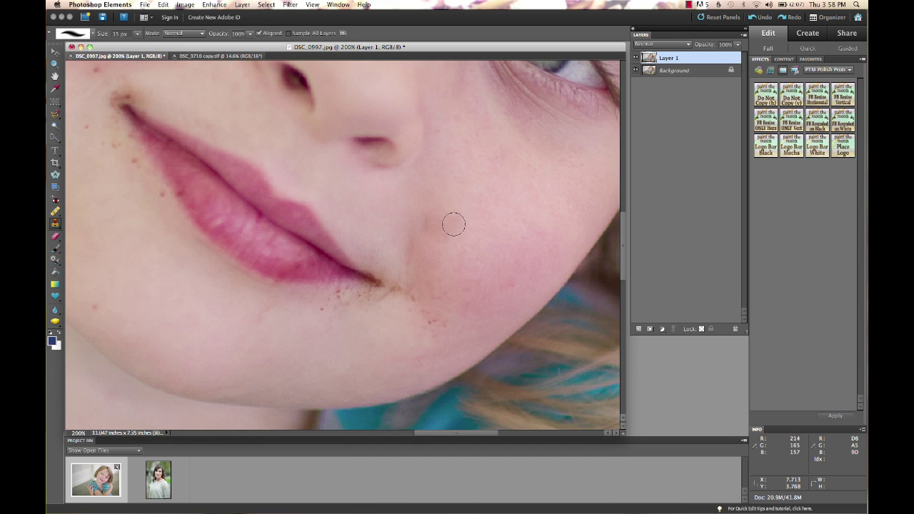
click(446, 204)
click(461, 182)
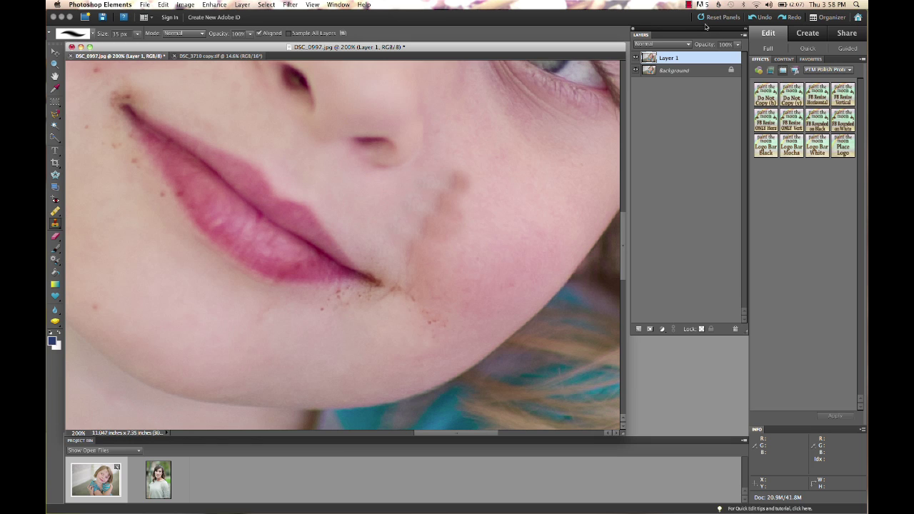
Delete the cloned duplicate layer, then add another Layer 1 and remove it so only the Background is left
right_click(702, 55)
click(725, 80)
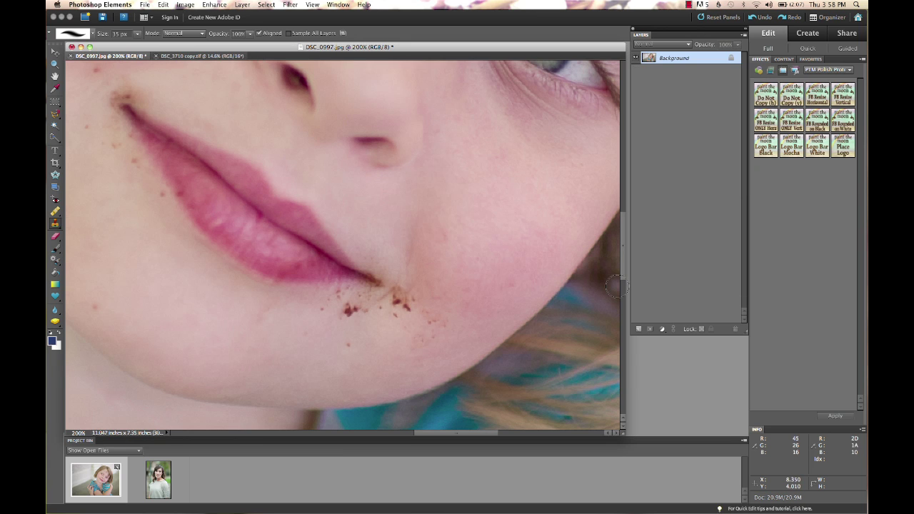
key(super+alt+shift+n)
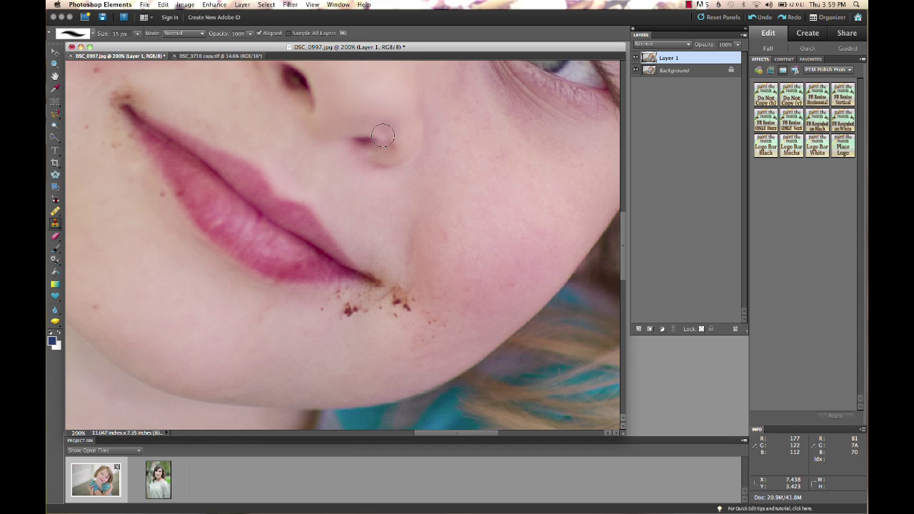
key(super+e)
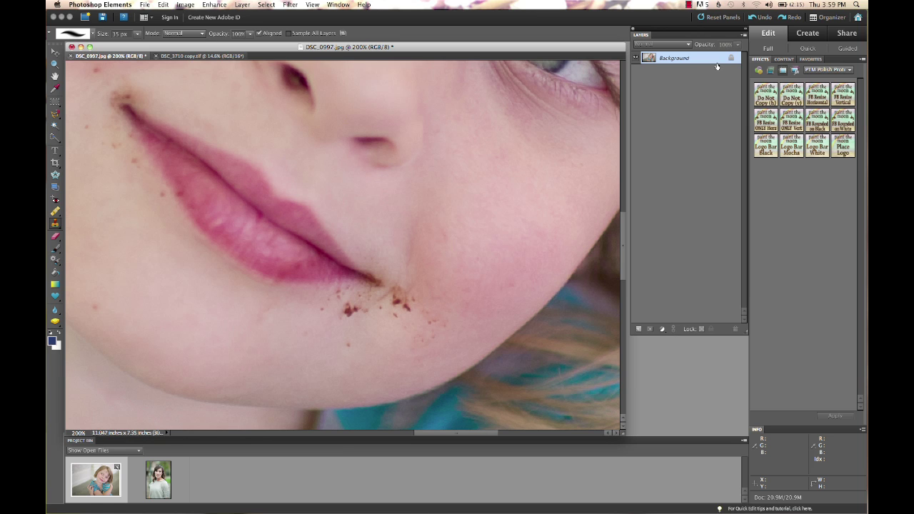
Create a new empty layer named Healing above the Background
click(745, 35)
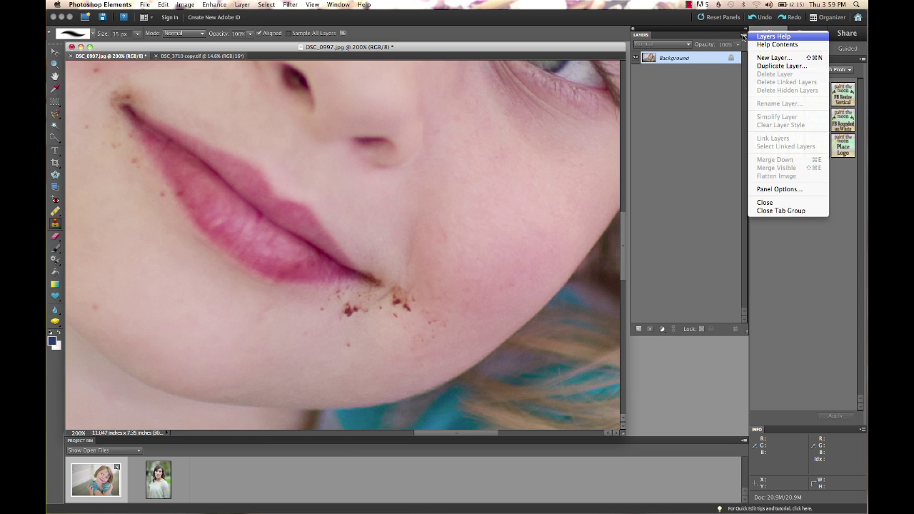
click(773, 57)
text(Healing)
key(Return)
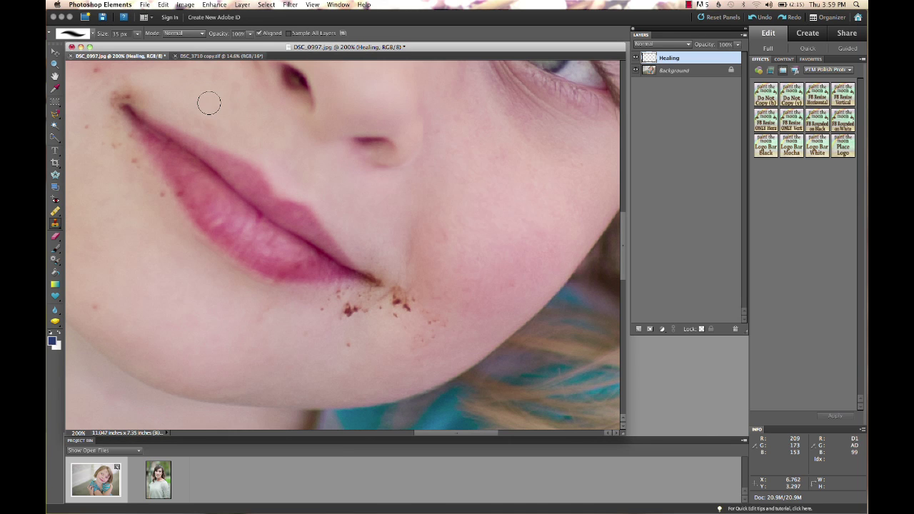
Switch to the Healing Brush, sample clean chin skin and enable Sample All Layers
click(55, 211)
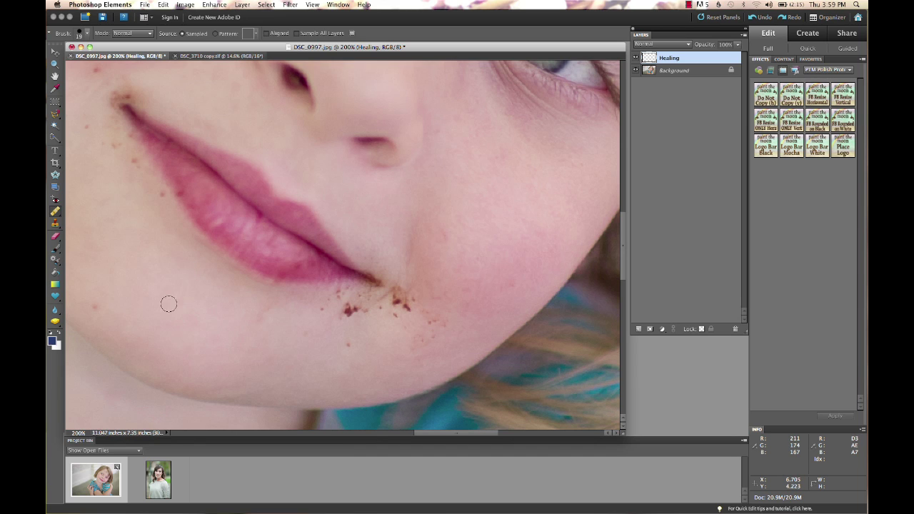
alt+click(106, 294)
key(alt)
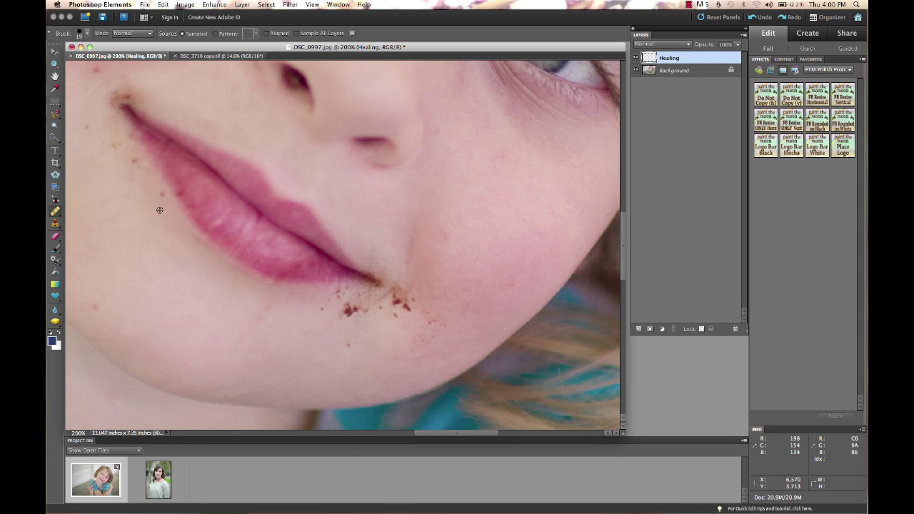
click(296, 34)
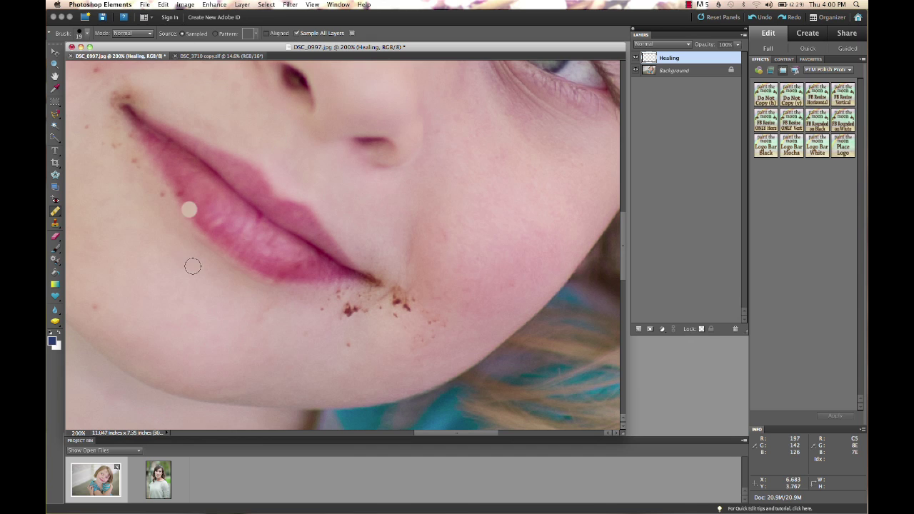
Reduce the Healing Brush hardness to a fully soft edge and heal the small spot beside the lower lip
click(162, 214)
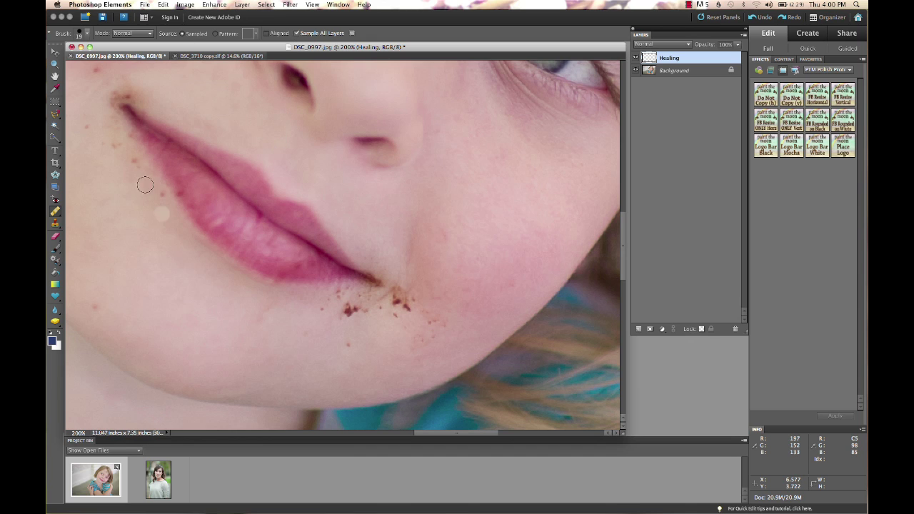
click(87, 33)
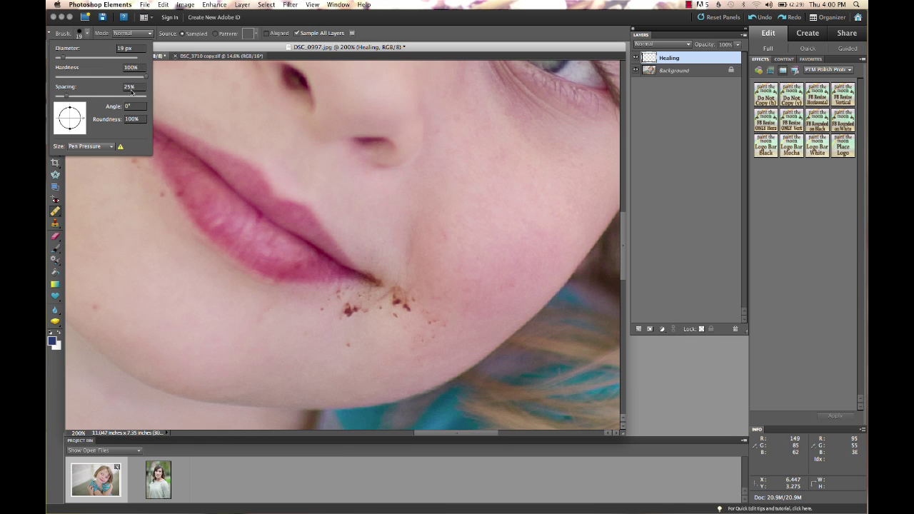
drag(146, 79, 51, 87)
click(157, 206)
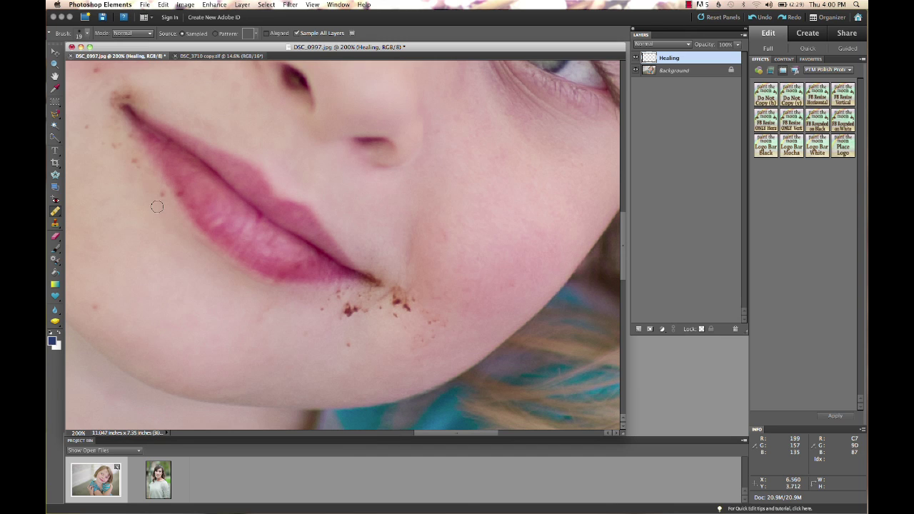
click(158, 213)
Enlarge the Healing Brush to 45 px and heal small blemishes on the chin and cheek
key(bracketright)
key(bracketright)
key(bracketright)
click(345, 314)
click(145, 311)
click(473, 240)
click(449, 235)
Heal the cluster of dark crumbs and reddish specks below the mouth corner with sampled skin
click(395, 338)
click(429, 323)
click(427, 335)
click(389, 303)
click(402, 297)
mouse_move(399, 326)
mouse_down()
mouse_move(398, 306)
mouse_move(382, 317)
mouse_move(396, 298)
mouse_up()
mouse_move(343, 327)
mouse_down()
mouse_move(371, 305)
mouse_move(345, 310)
mouse_up()
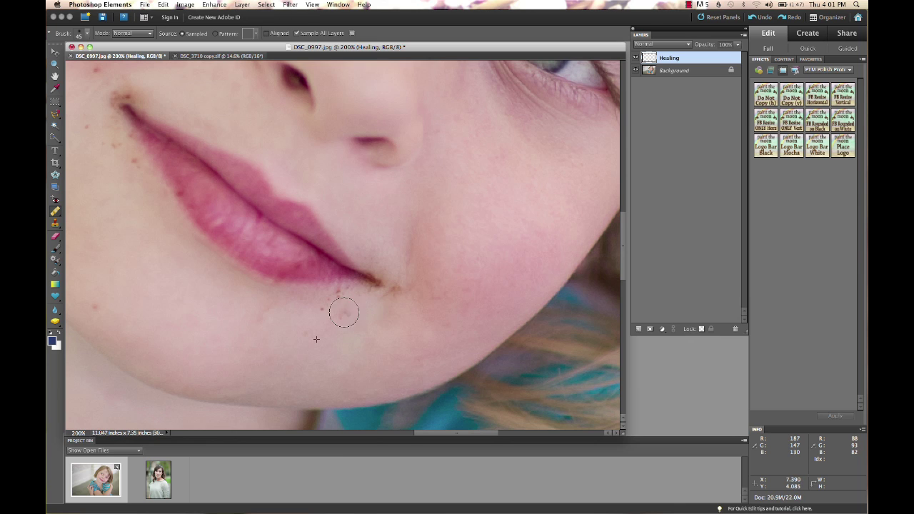
click(336, 306)
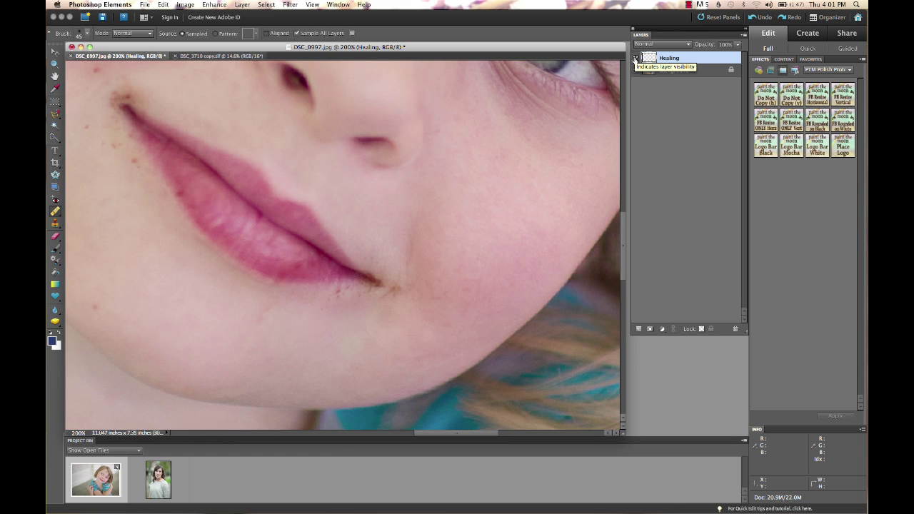
Toggle the visibility of the Healing and Background layers to compare the retouch and inspect the healing strokes alone
click(635, 59)
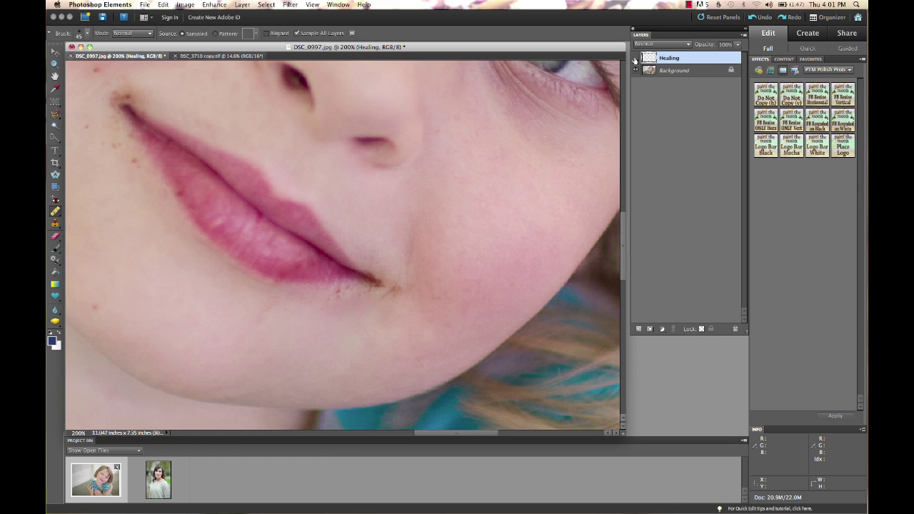
click(635, 58)
alt+click(635, 70)
alt+click(636, 71)
click(637, 70)
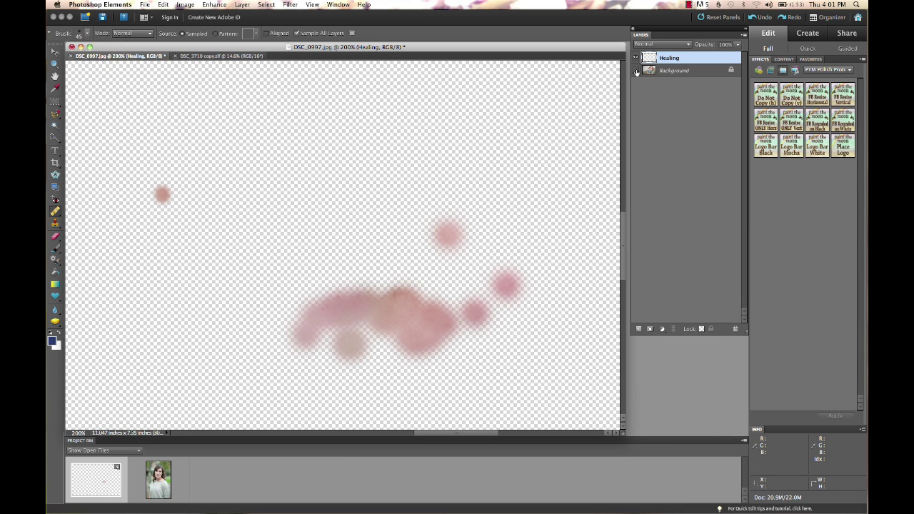
click(636, 70)
click(636, 58)
click(637, 57)
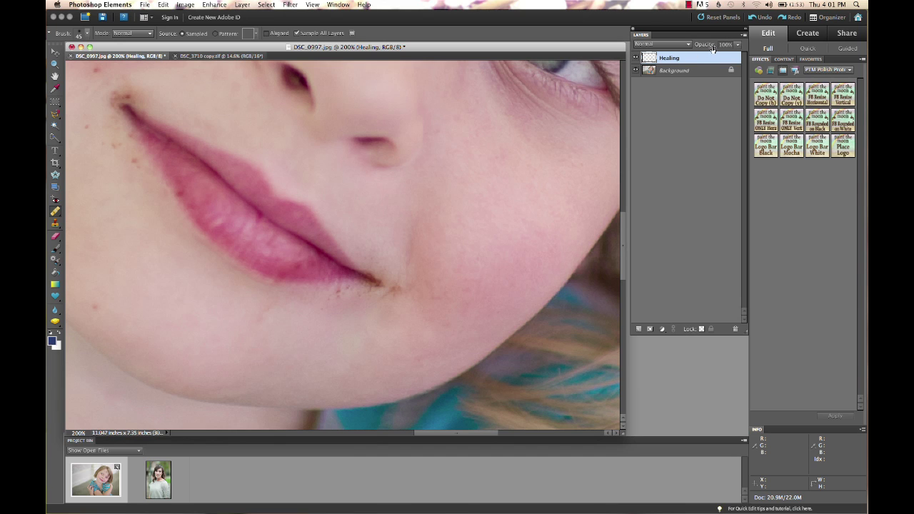
Enlarge the Healing Brush to 80 px and heal the red spot on the cheek under the eye nearer the smudged cheek
scroll(529, 223, up, 5)
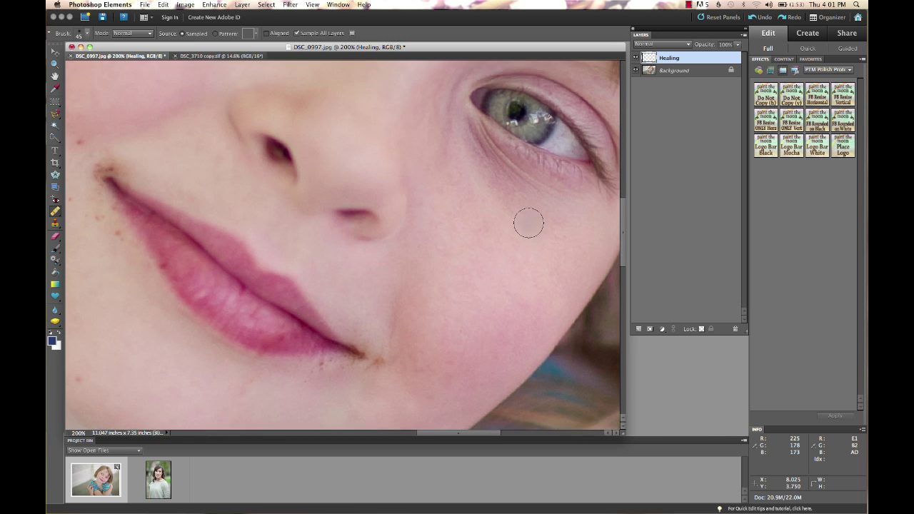
scroll(529, 223, up, 5)
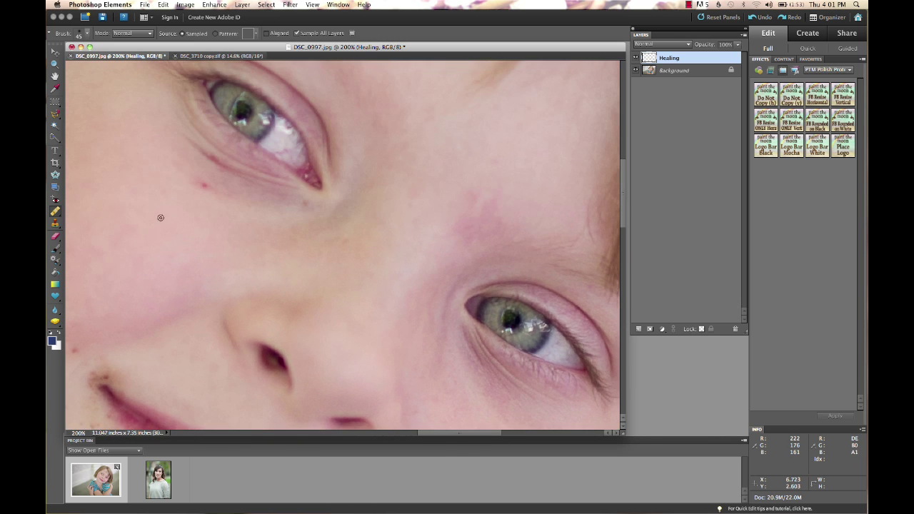
key(bracketright)
key(bracketright)
key(bracketright)
alt+click(133, 215)
click(191, 181)
mouse_move(173, 152)
mouse_down()
mouse_move(198, 177)
mouse_move(261, 209)
mouse_move(281, 204)
mouse_move(302, 221)
mouse_move(230, 215)
mouse_up()
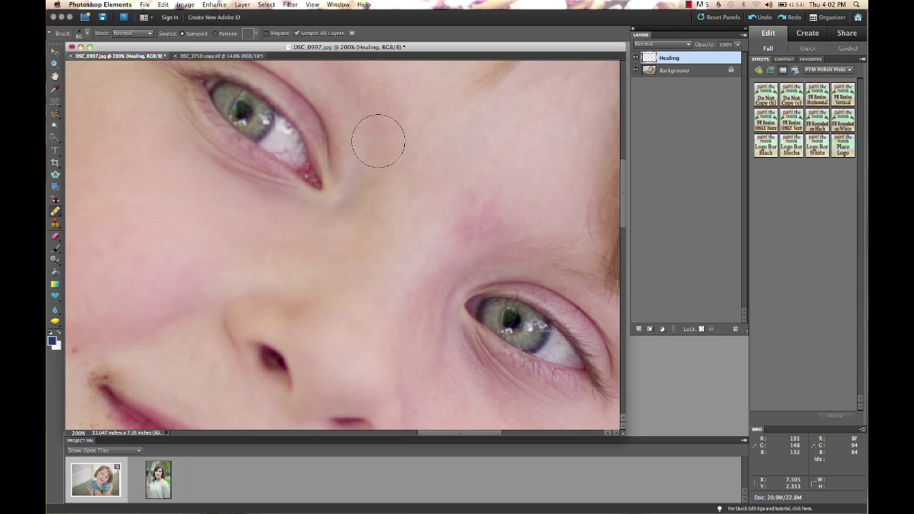
Sample clean cheek skin and heal the marks around the inner eye corner and nose bridge
alt+click(210, 228)
click(347, 223)
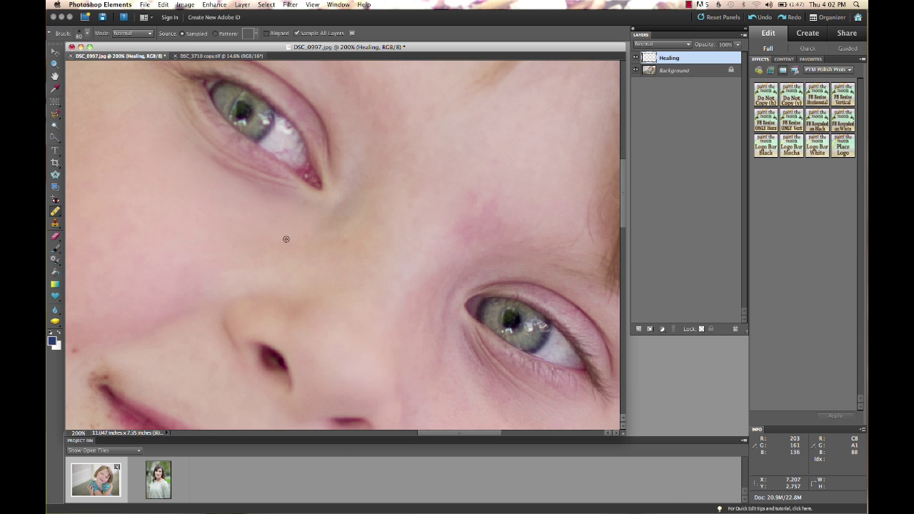
click(443, 218)
Try lowering the Healing layer's opacity to 61% and undo that change
drag(712, 46, 691, 50)
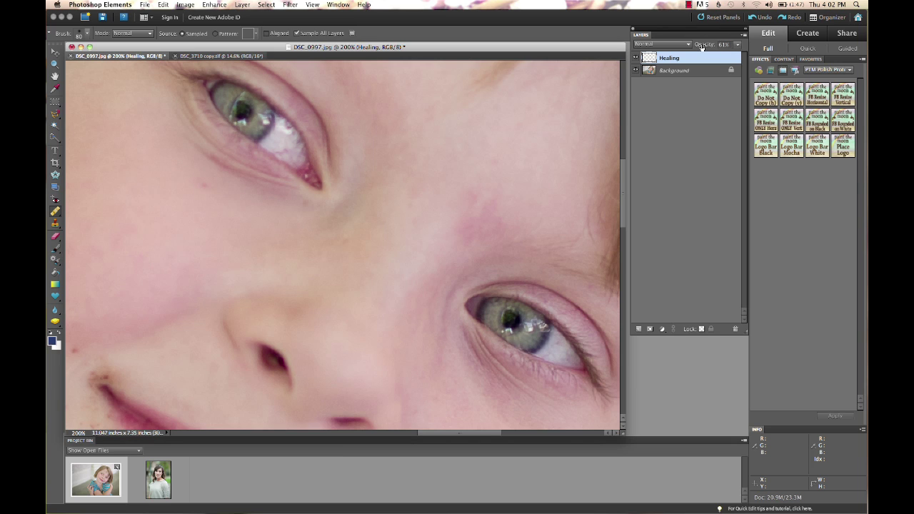
key(super+z)
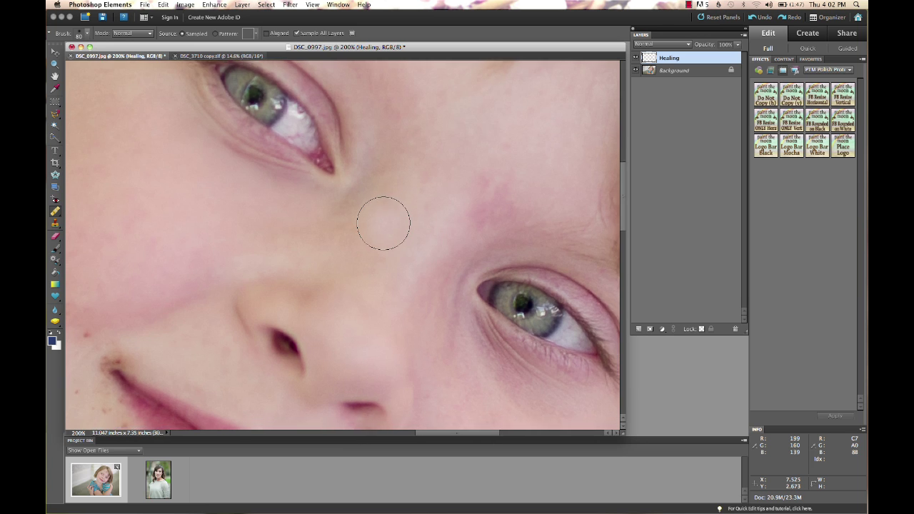
Add a new empty layer named Under eye above the Healing layer
scroll(384, 223, down, 3)
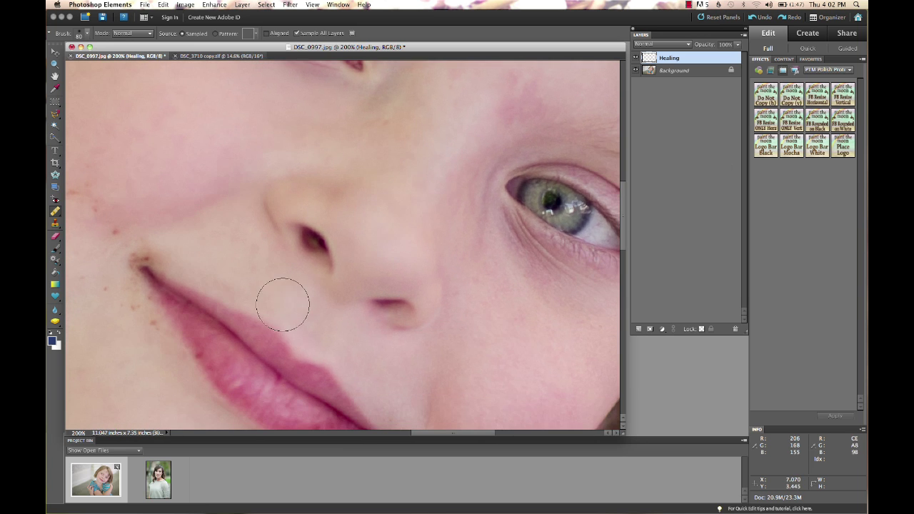
scroll(520, 303, up, 3)
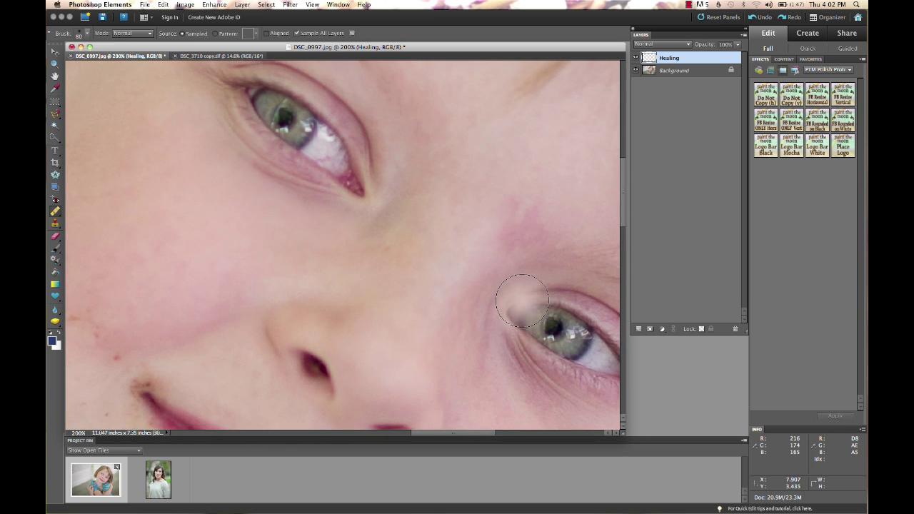
scroll(460, 279, down, 5)
scroll(459, 279, right, 5)
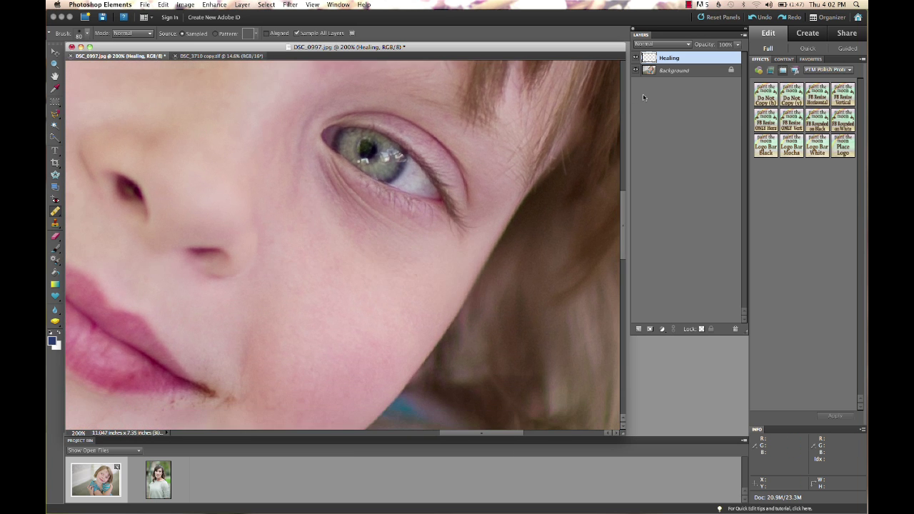
key(super+shift+alt+n)
double_click(672, 59)
text(Under eye)
key(Return)
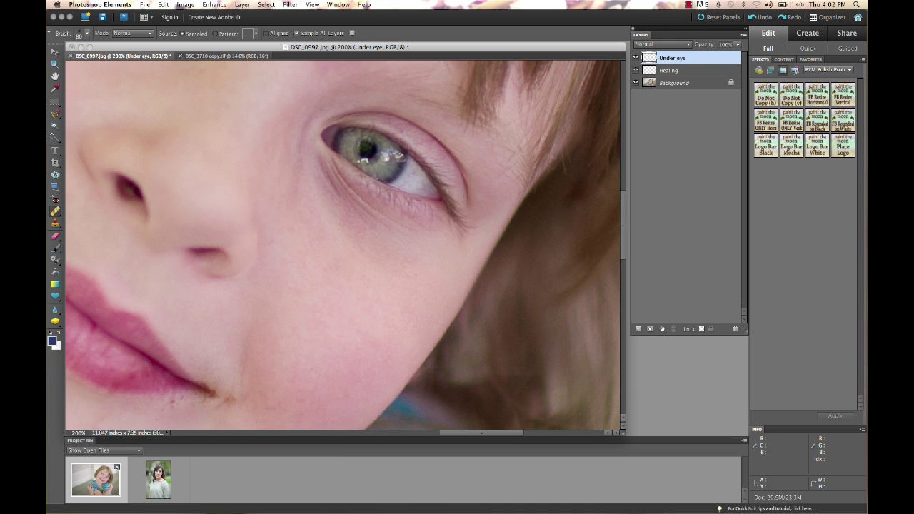
Sample clean cheek skin and heal the dark creases beneath the eye on the Under eye layer
mouse_move(350, 238)
mouse_down()
mouse_move(314, 203)
mouse_move(360, 250)
mouse_move(348, 232)
mouse_move(381, 249)
mouse_up()
alt+click(324, 273)
alt+click(328, 277)
drag(347, 215, 443, 272)
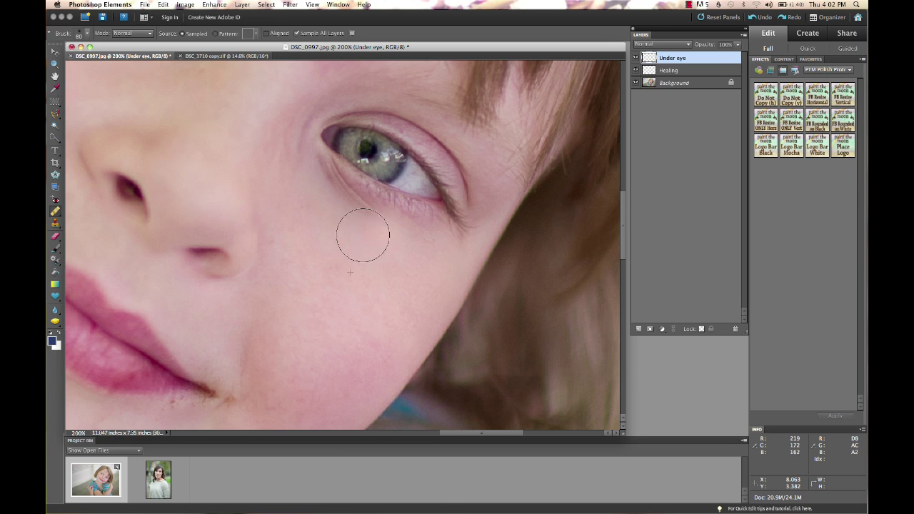
Lower the Under eye layer's opacity to 50% and check the result on the whole portrait
key(v)
drag(709, 45, 732, 60)
drag(732, 59, 693, 59)
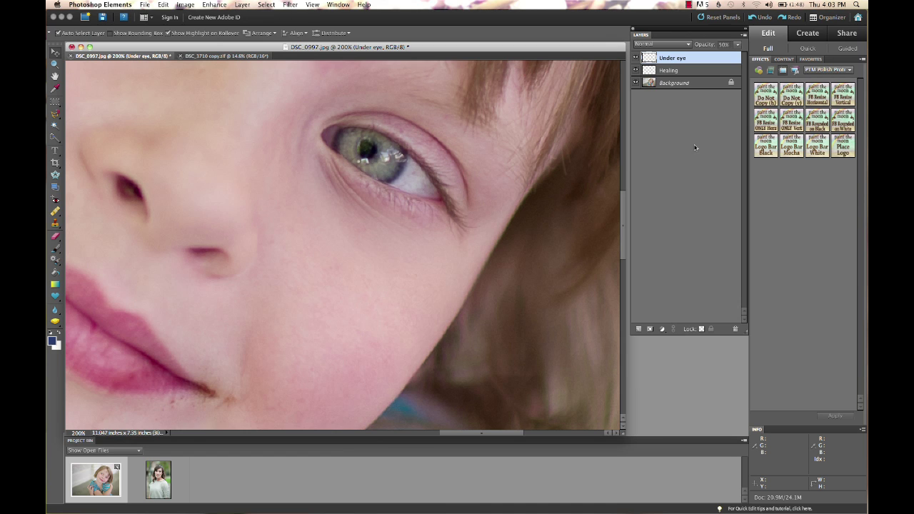
key(super+0)
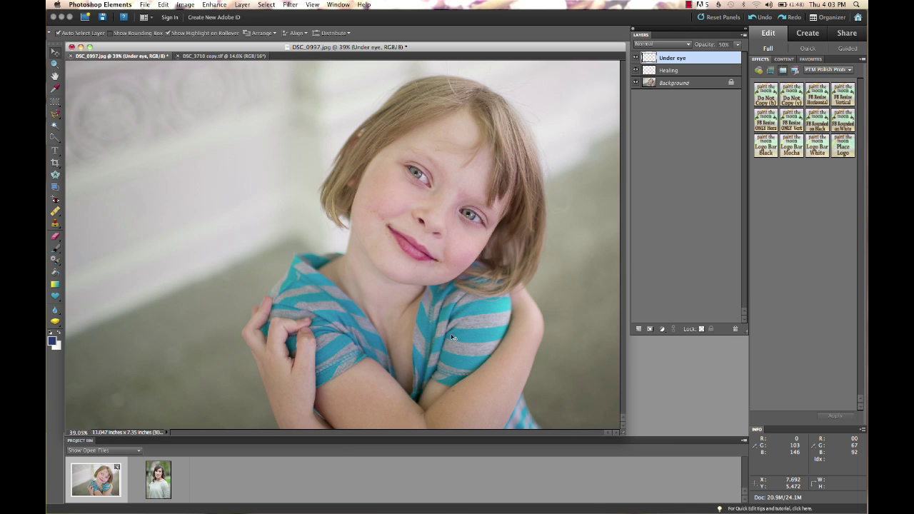
Switch to the Spot Healing Brush for the crumbs around the mouth corner at close range
key(super+alt+0)
key(super+equal)
key(super+equal)
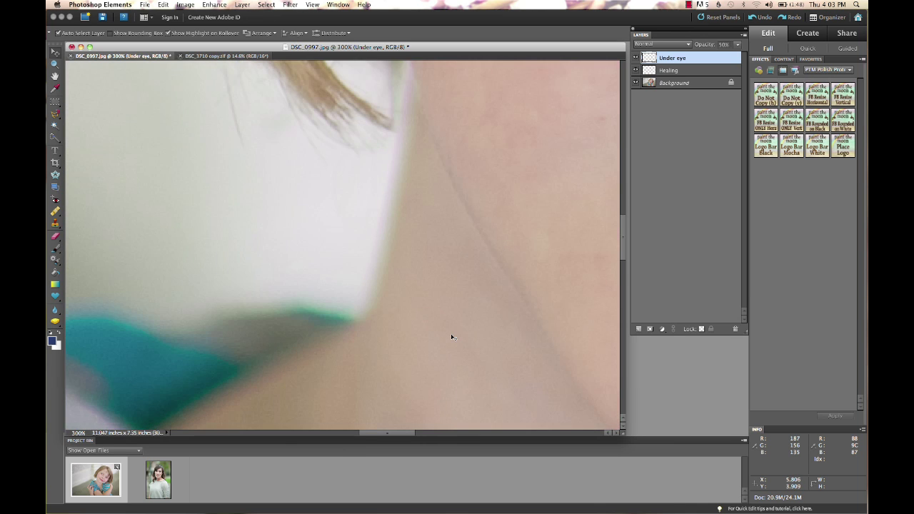
scroll(451, 337, up, 5)
scroll(452, 337, right, 3)
scroll(452, 337, up, 2)
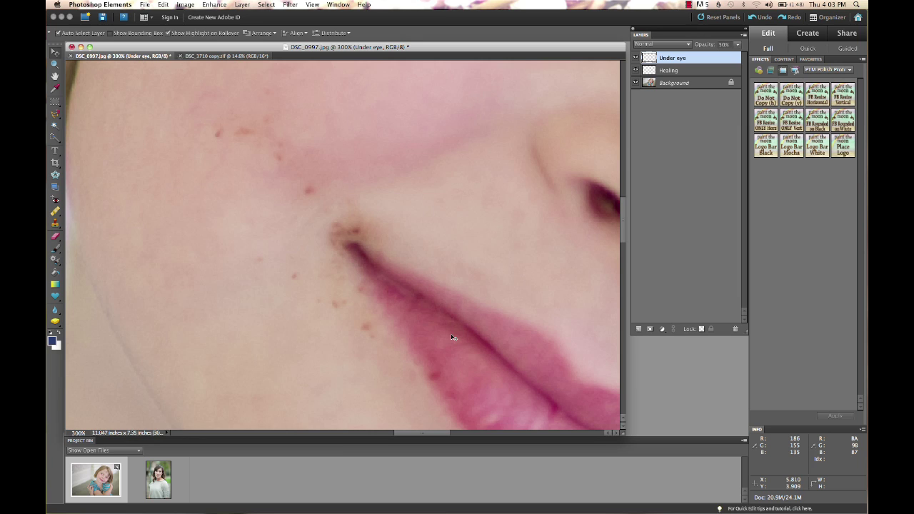
click(57, 212)
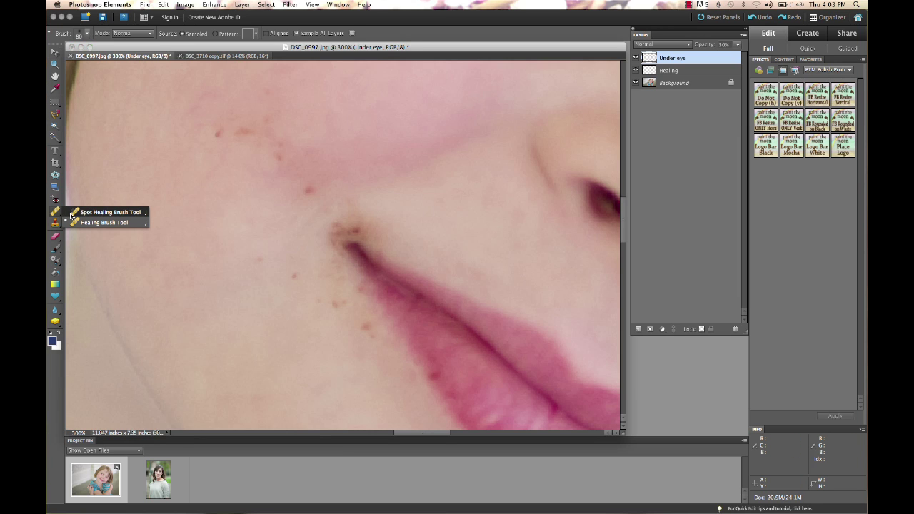
Add a new empty layer named Spot directly above the Background
click(679, 83)
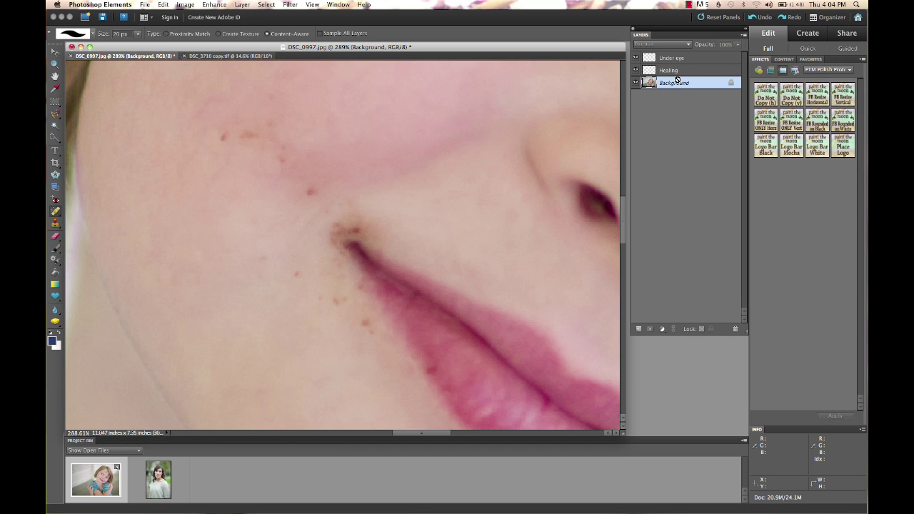
key(super+alt+shift+n)
double_click(665, 84)
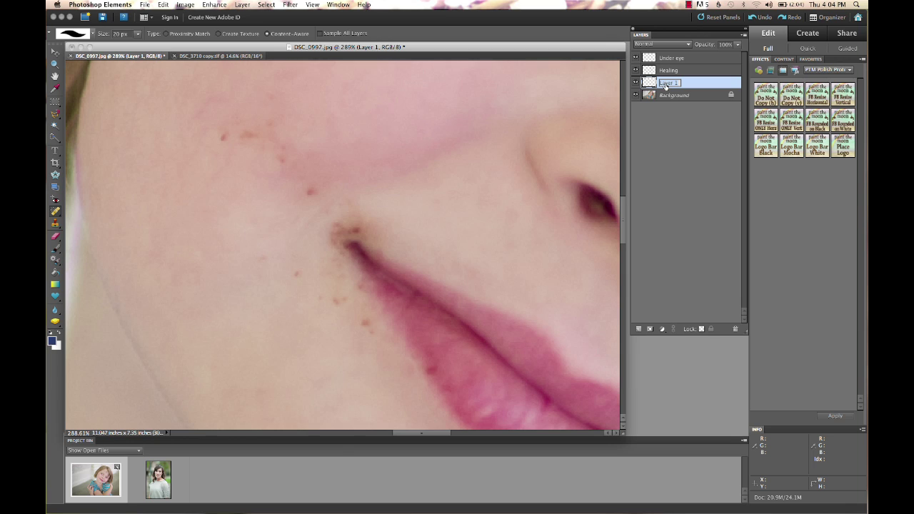
text(So)
text(ot)
key(Return)
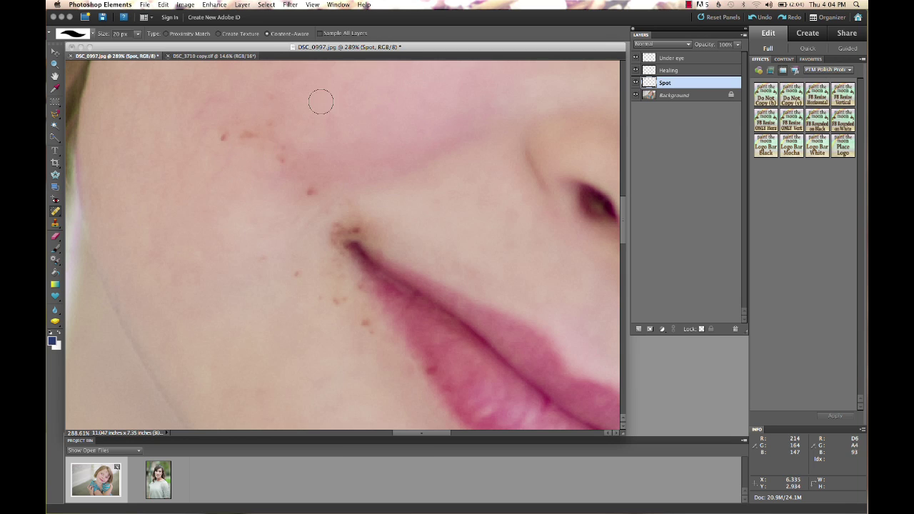
Set the Spot Healing Brush to Proximity Match with Sample All Layers enabled and heal the outermost red cheek spot
click(320, 34)
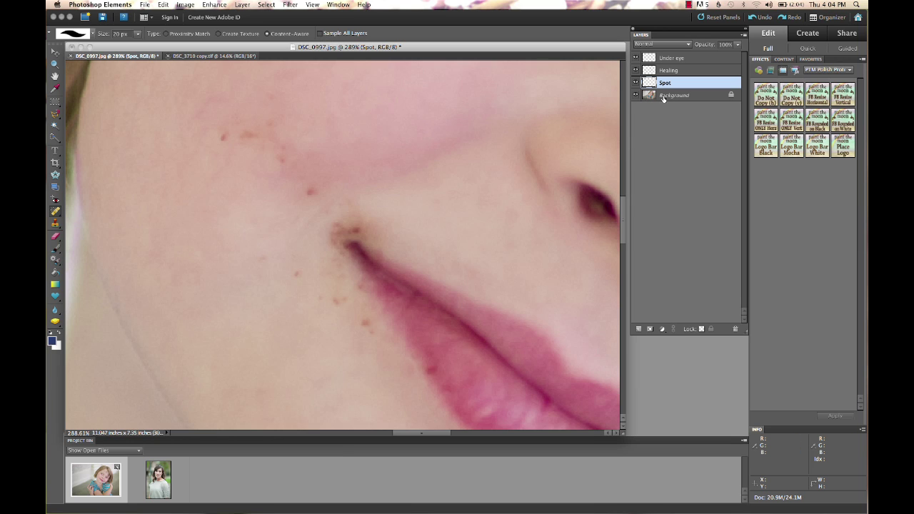
click(320, 34)
click(166, 35)
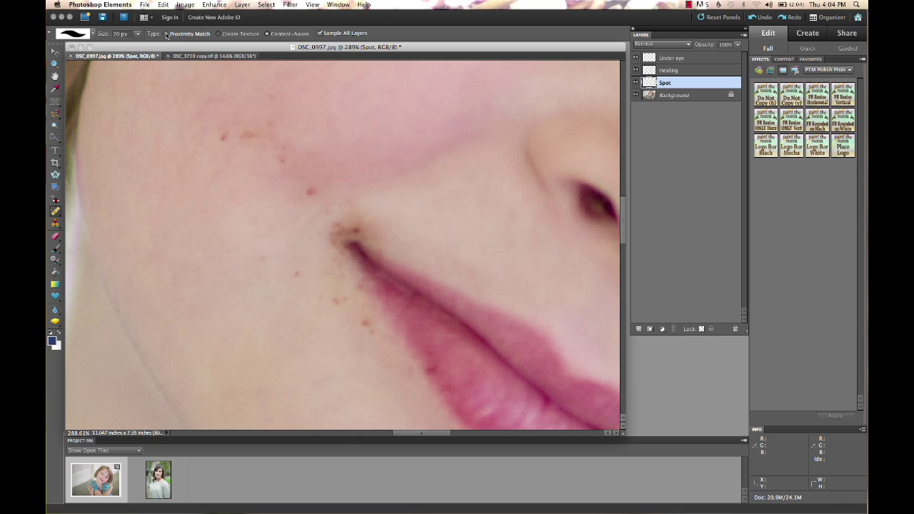
click(222, 137)
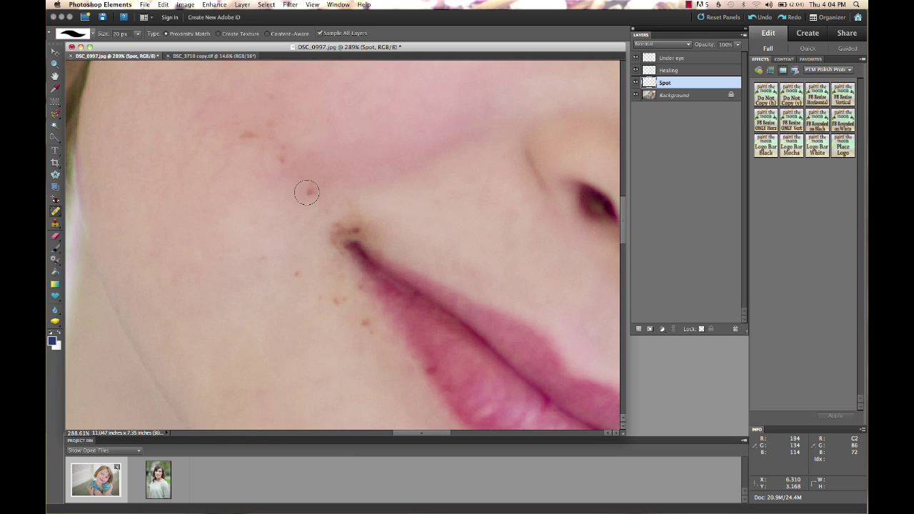
Choose the soft 100 px brush preset and reduce the brush size to 45 px
click(92, 34)
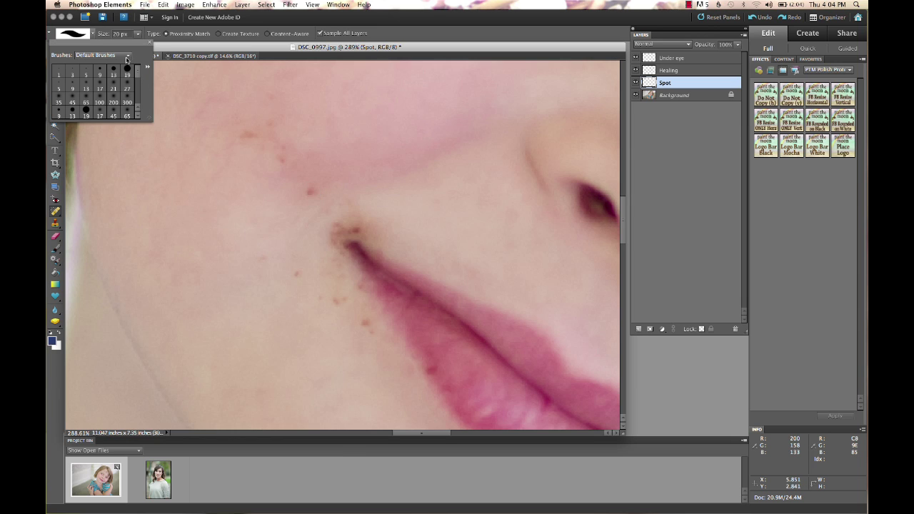
scroll(138, 74, down, 1)
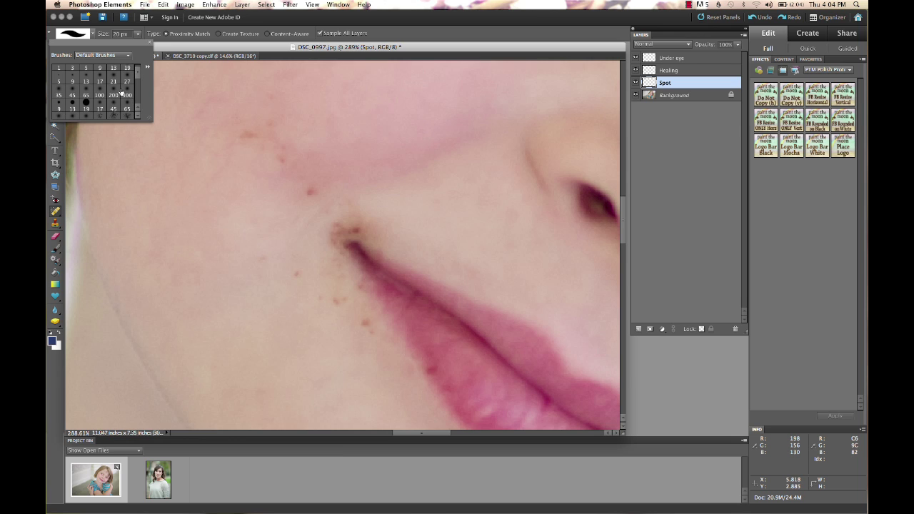
click(99, 94)
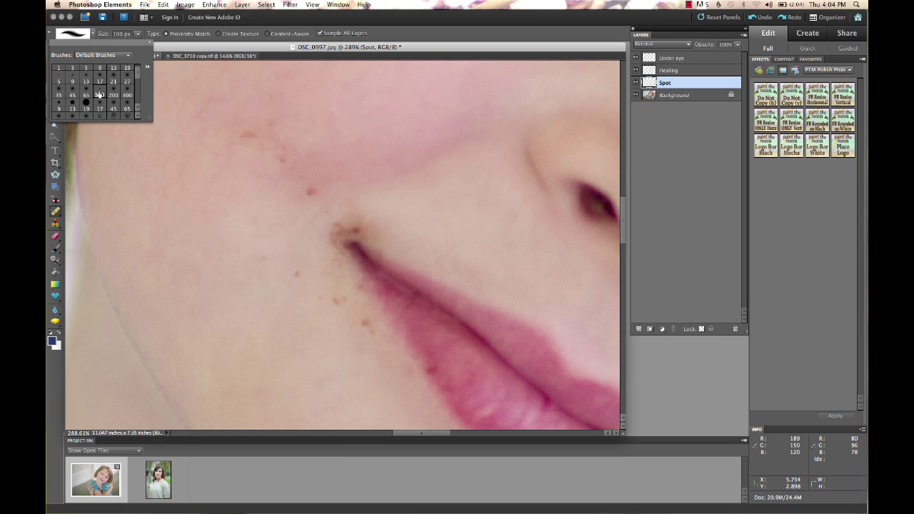
click(246, 160)
key(bracketleft)
key(bracketleft)
key(bracketleft)
key(bracketleft)
key(bracketleft)
key(bracketleft)
key(bracketleft)
key(bracketleft)
key(bracketleft)
key(bracketleft)
key(bracketleft)
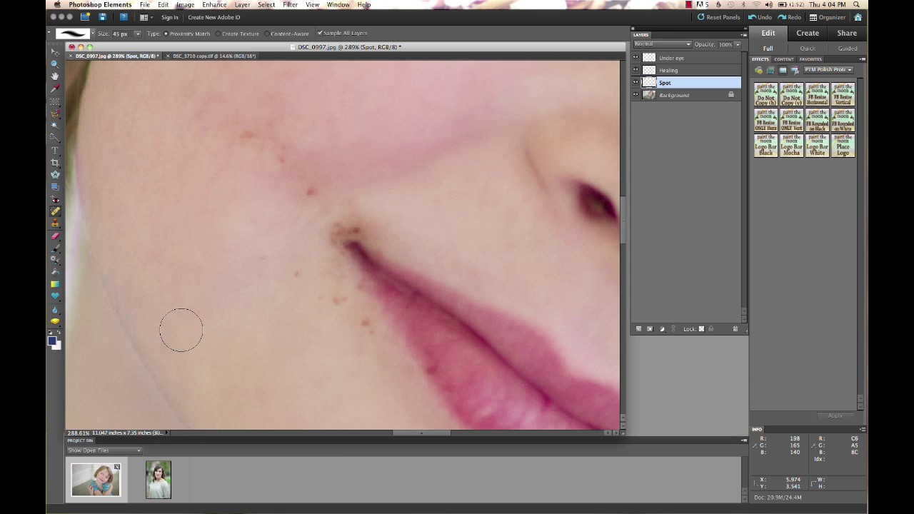
Heal the remaining red spots on the cheek and the crumbs beside and below the mouth corner
click(247, 137)
click(307, 190)
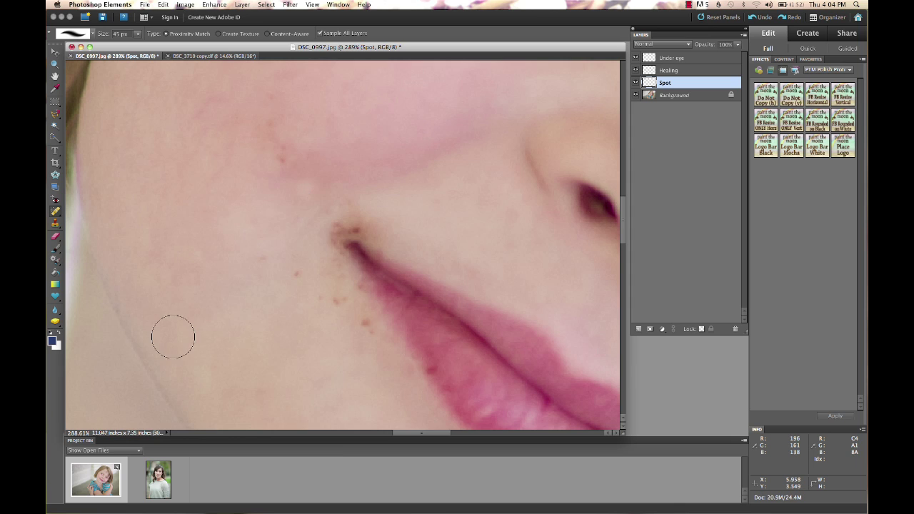
click(278, 148)
click(274, 270)
click(328, 302)
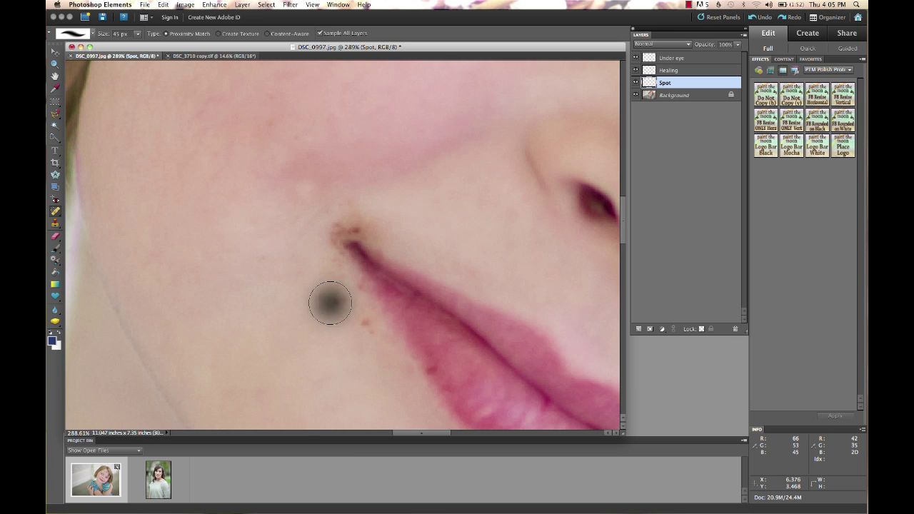
scroll(394, 271, down, 5)
scroll(395, 272, right, 4)
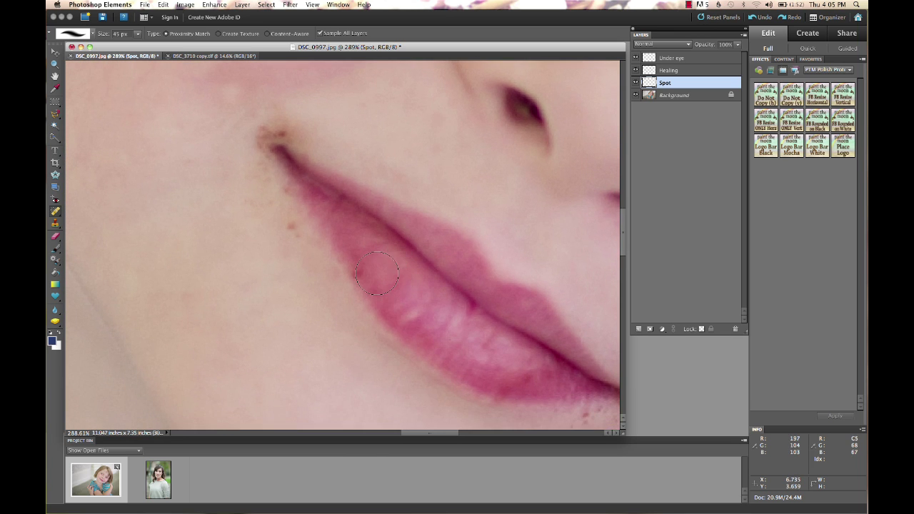
click(285, 231)
scroll(308, 347, down, 5)
scroll(308, 348, right, 5)
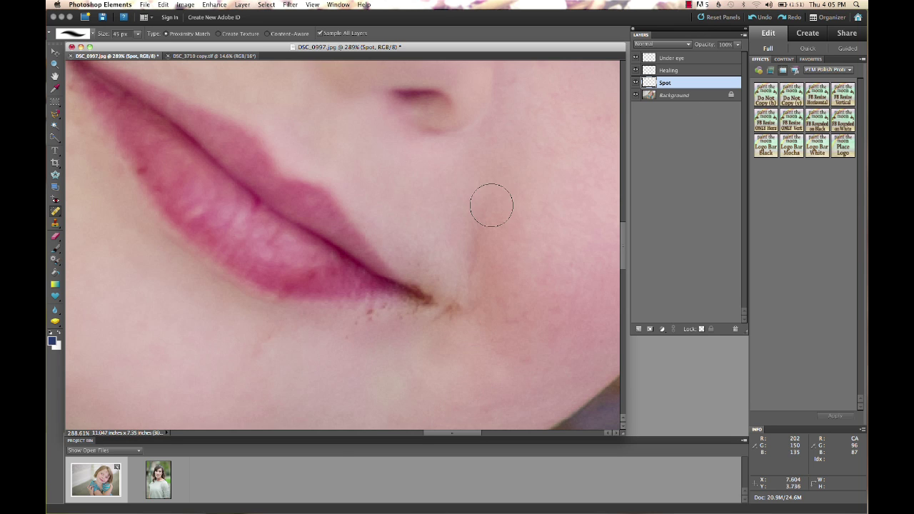
Flatten all the retouch layers into the Background
key(super+0)
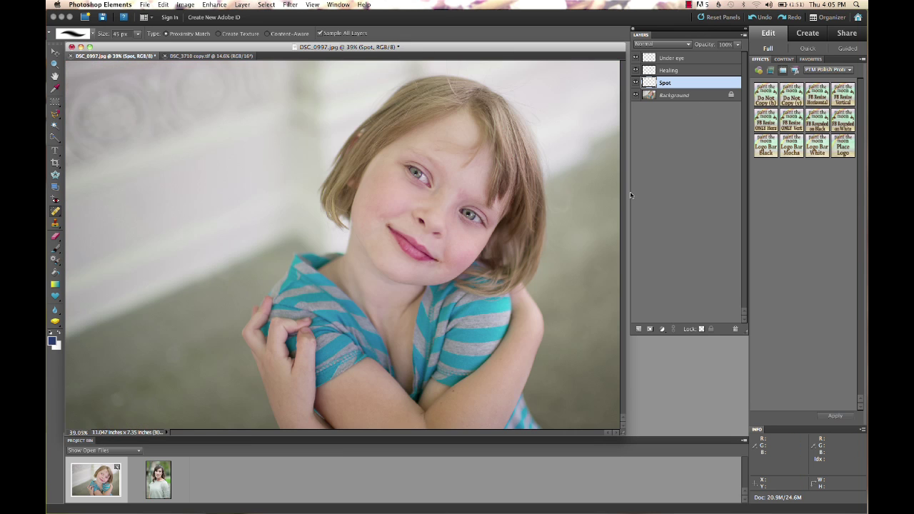
right_click(704, 96)
click(721, 142)
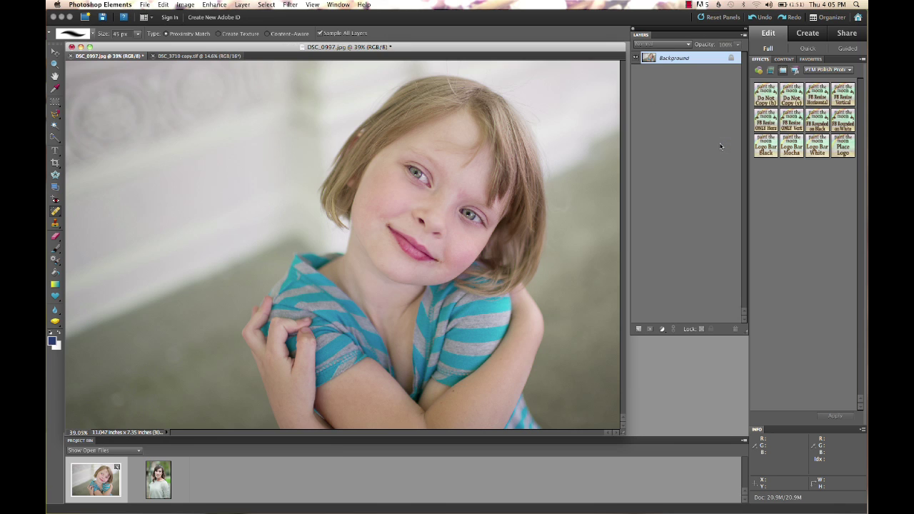
Apply the Pure Sugar B & W effect from the Paint The Moon collection to the portrait
key(v)
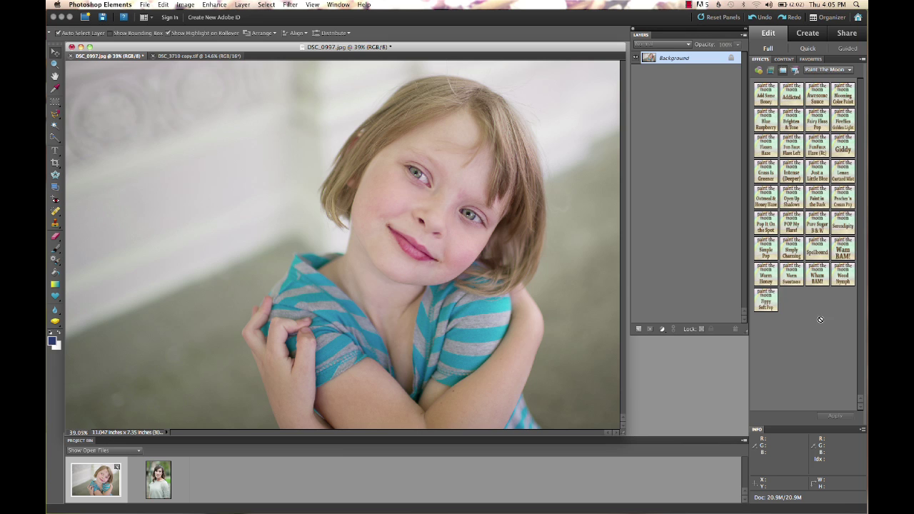
double_click(821, 225)
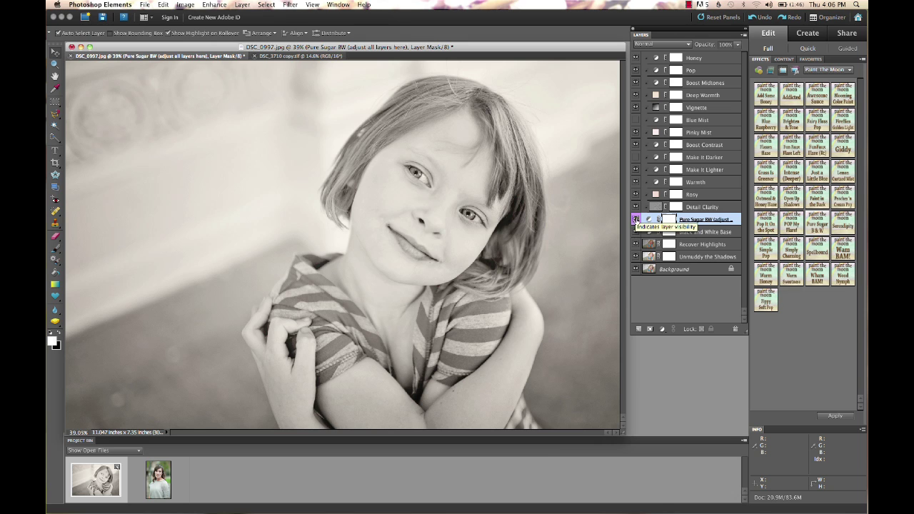
Reduce the Pure Sugar BW layer's opacity to 65%, compare the image with that layer hidden, and raise the opacity slightly
drag(710, 46, 693, 54)
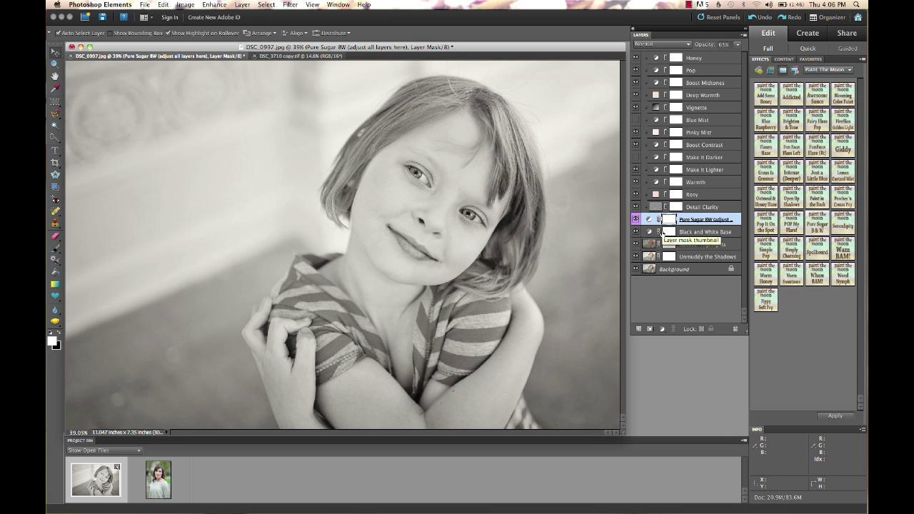
click(635, 219)
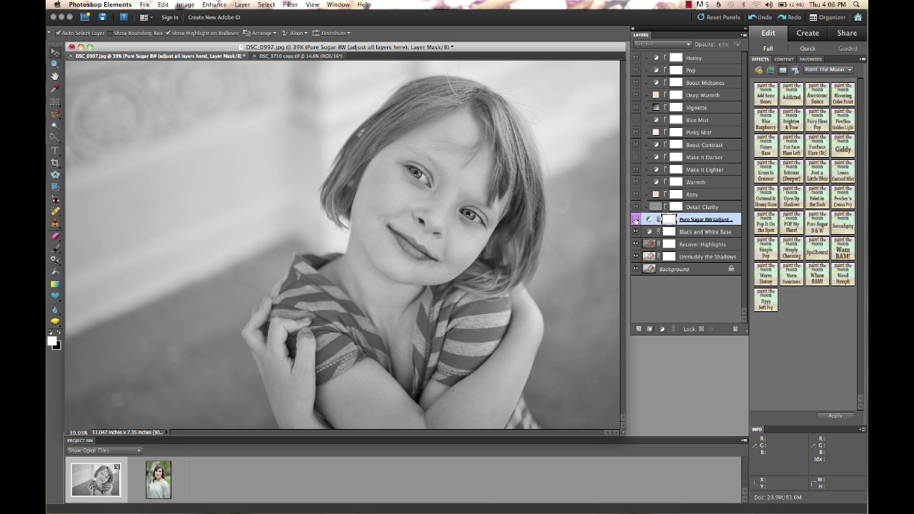
click(635, 219)
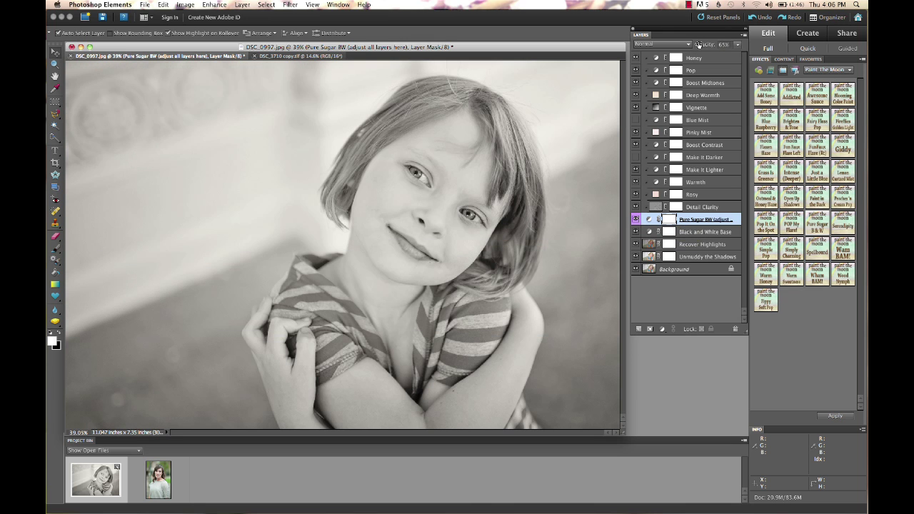
drag(699, 45, 703, 45)
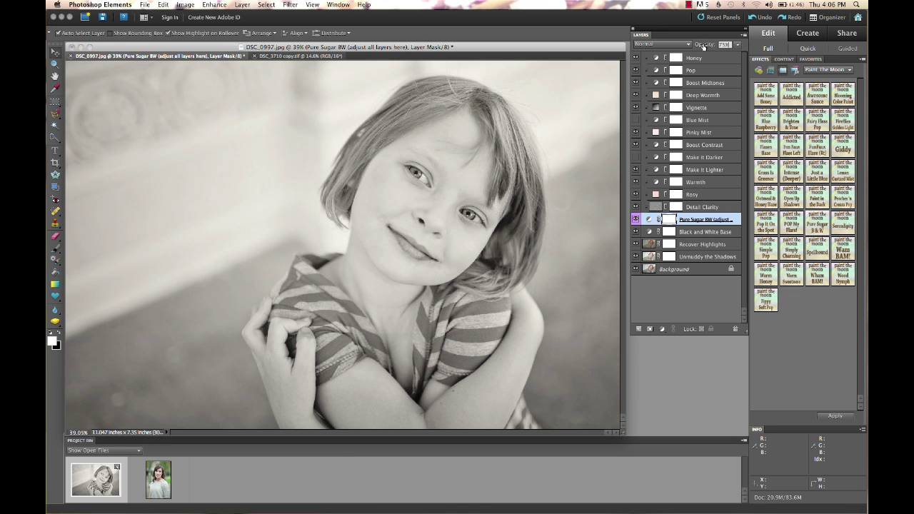